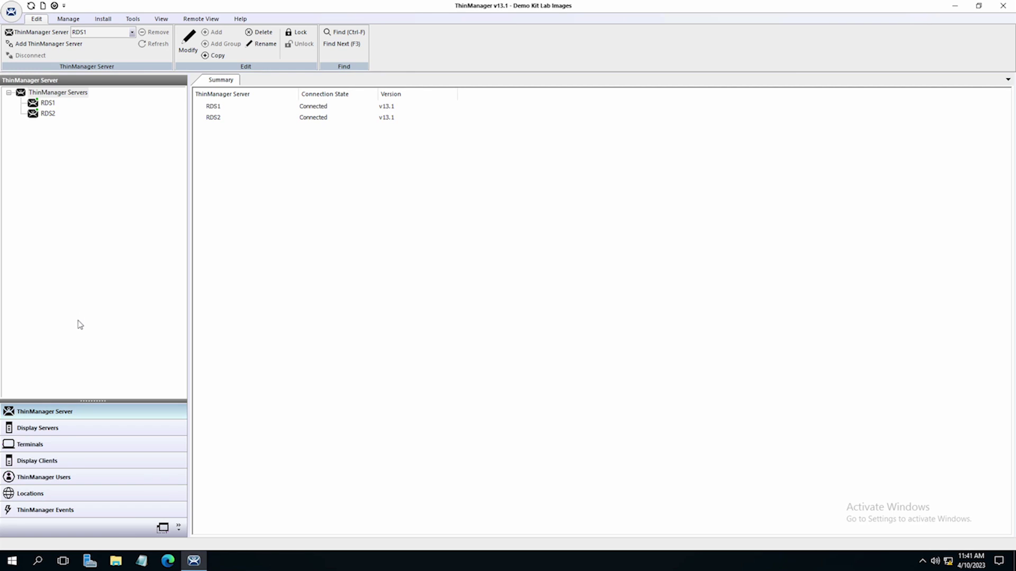
- Confirm 6300T's Shadowing option is YES, cancel the wizard unchanged, then view its live screen
click(58, 446)
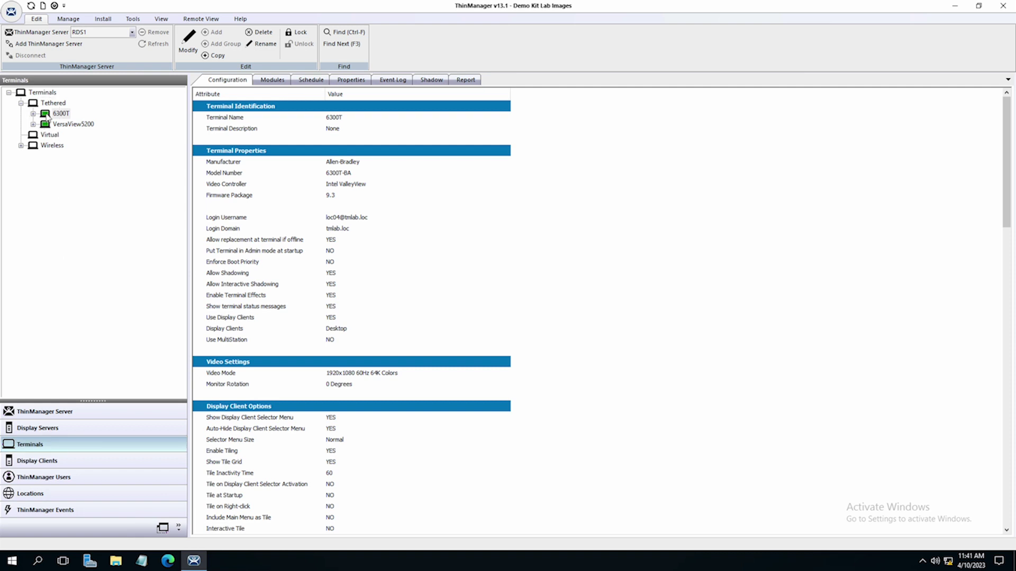
double_click(47, 115)
click(493, 397)
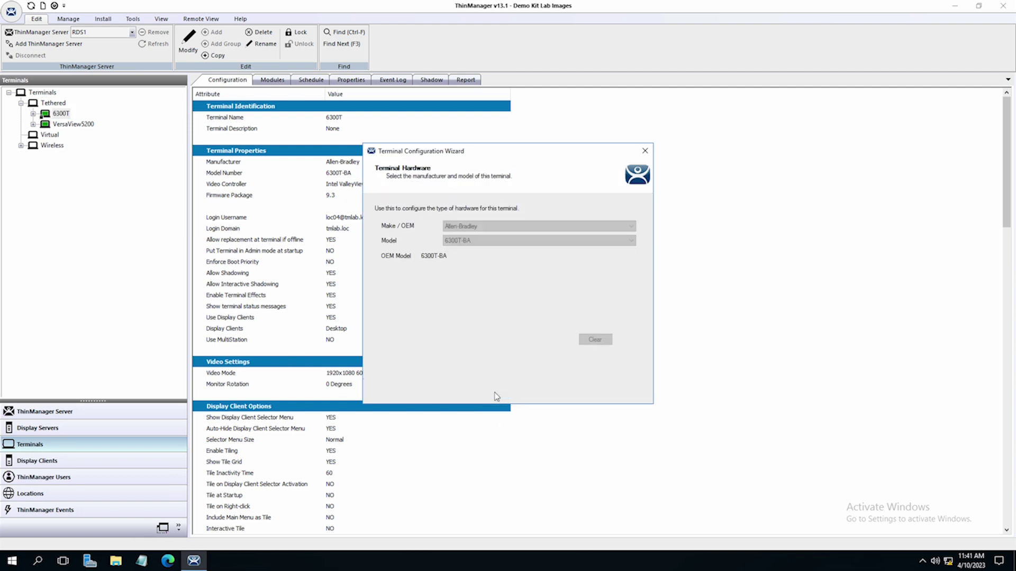
click(492, 393)
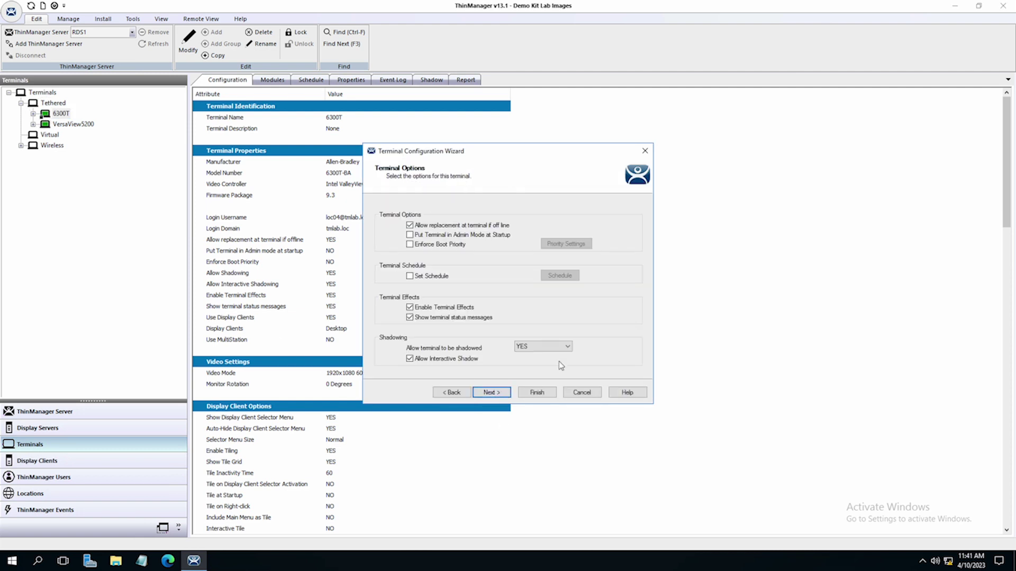
click(568, 347)
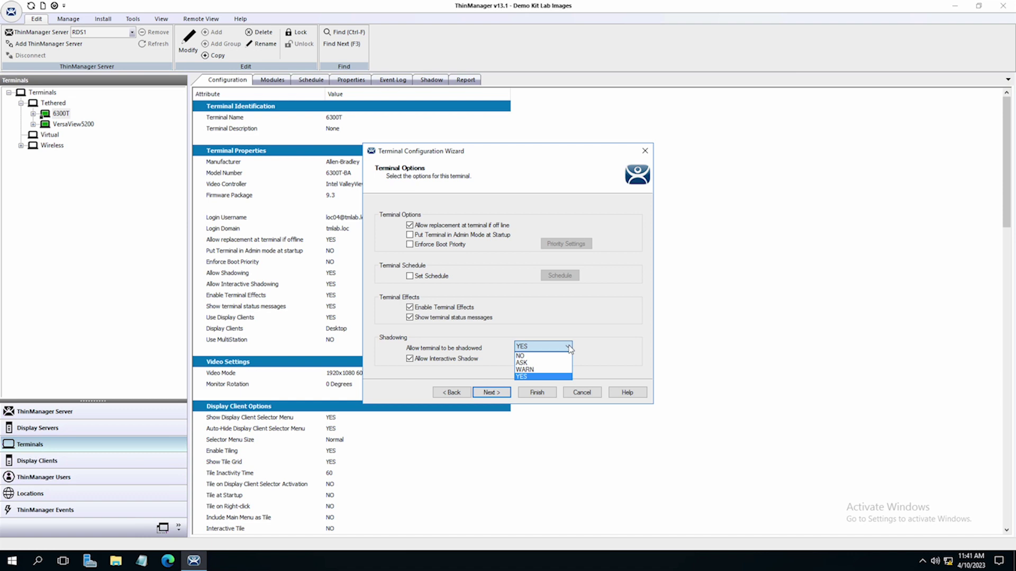
click(569, 347)
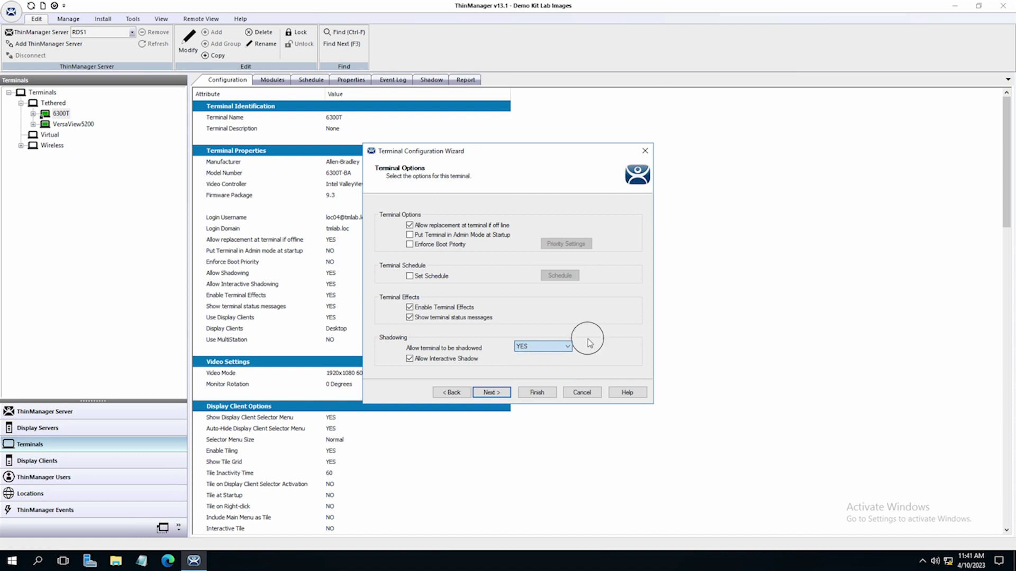
click(576, 394)
click(429, 83)
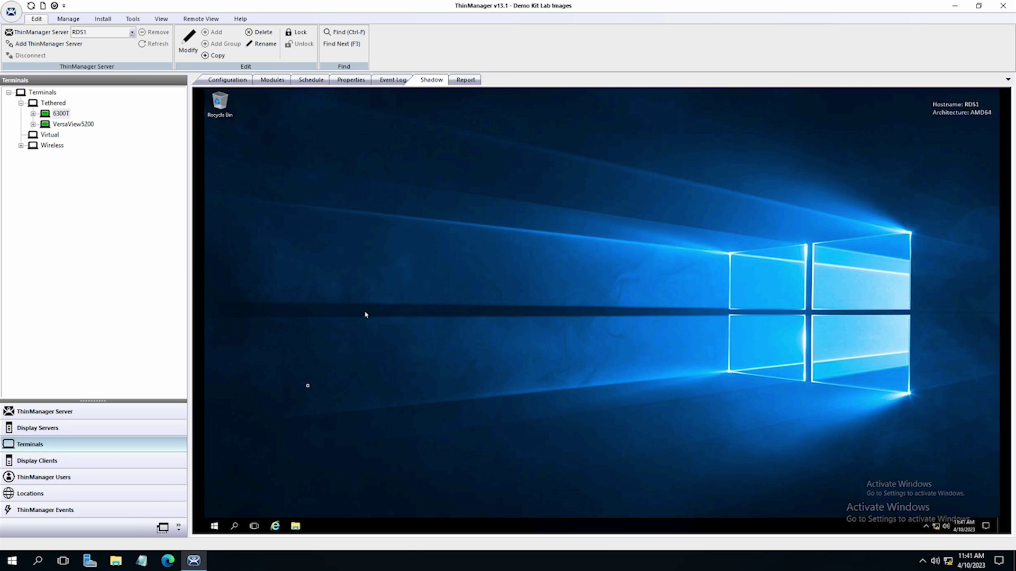
- Launch and close Notepad on the shadowed 6300T desktop, then return to its Configuration tab
click(215, 526)
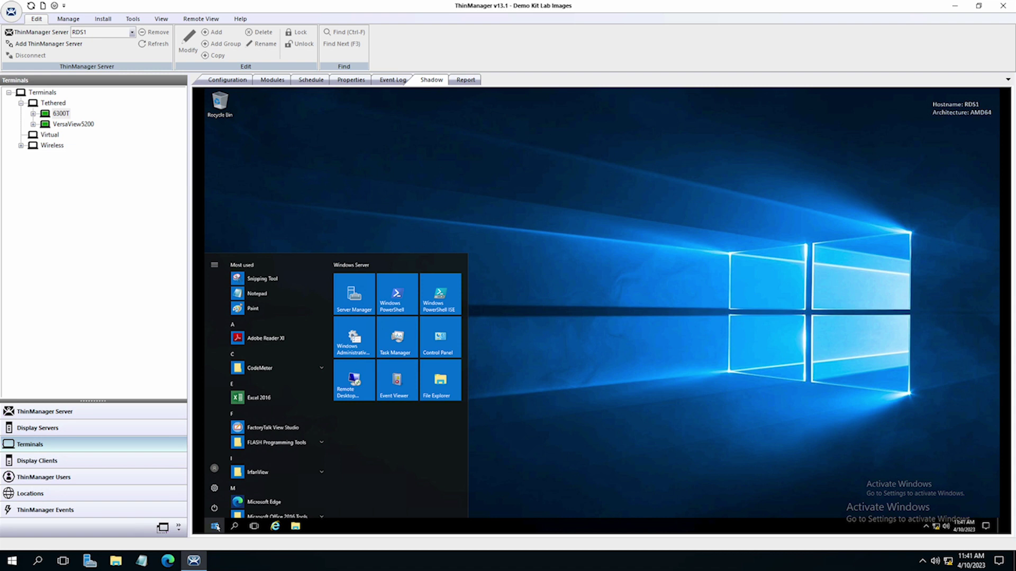
click(255, 294)
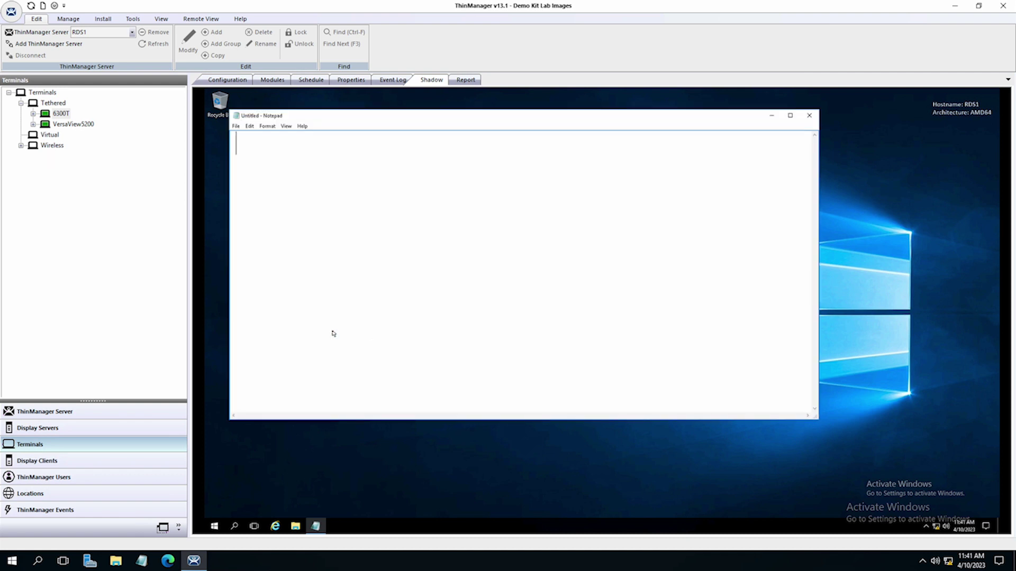
click(810, 118)
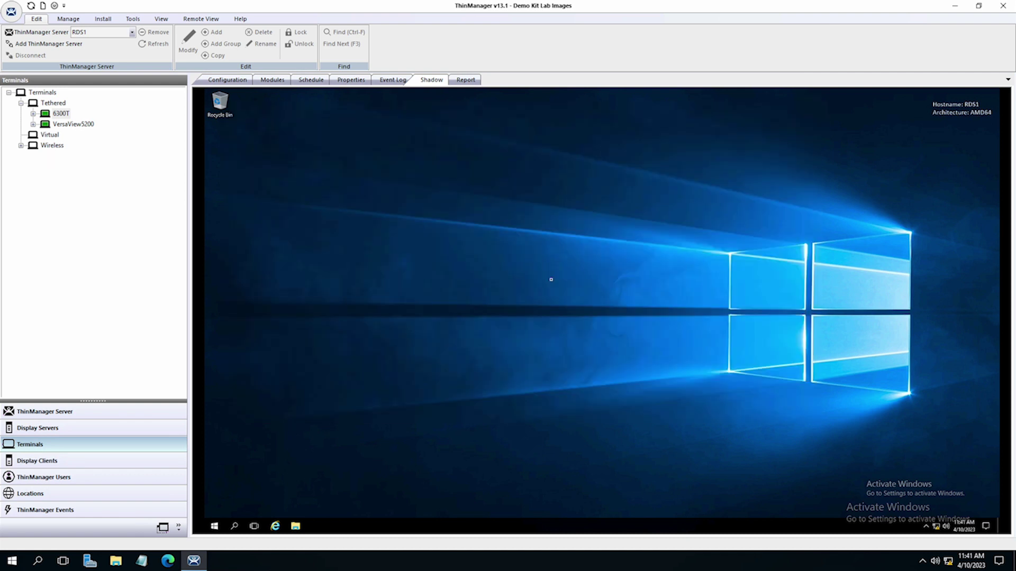
click(229, 81)
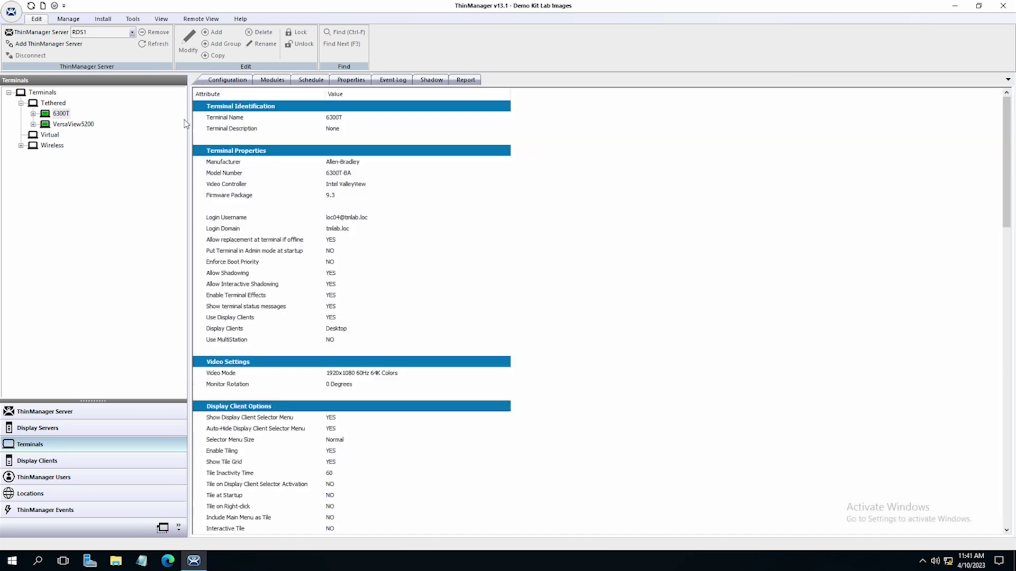
- Add a new display client under the Terminal Shadow category in Display Clients
click(68, 463)
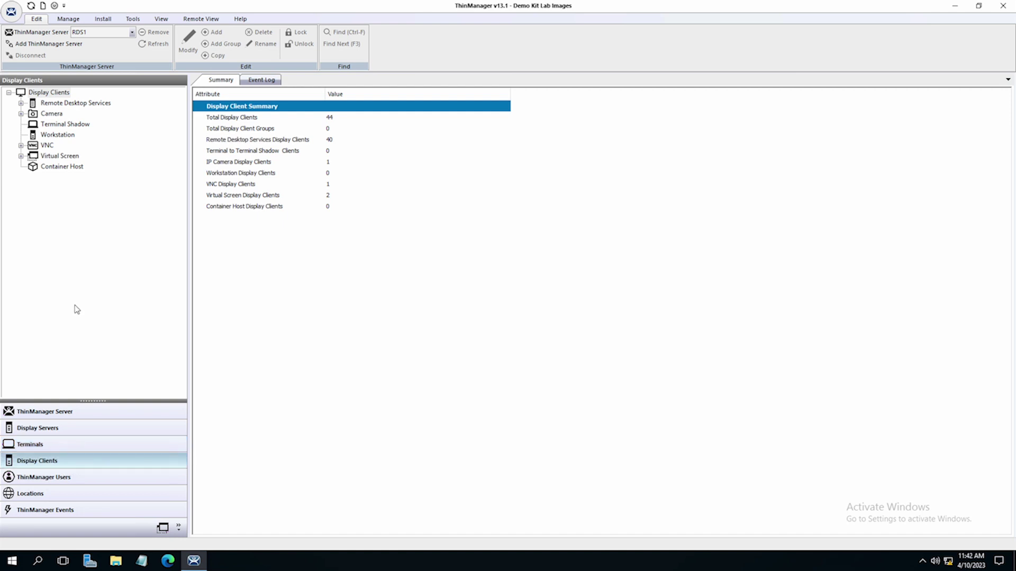
right_click(71, 127)
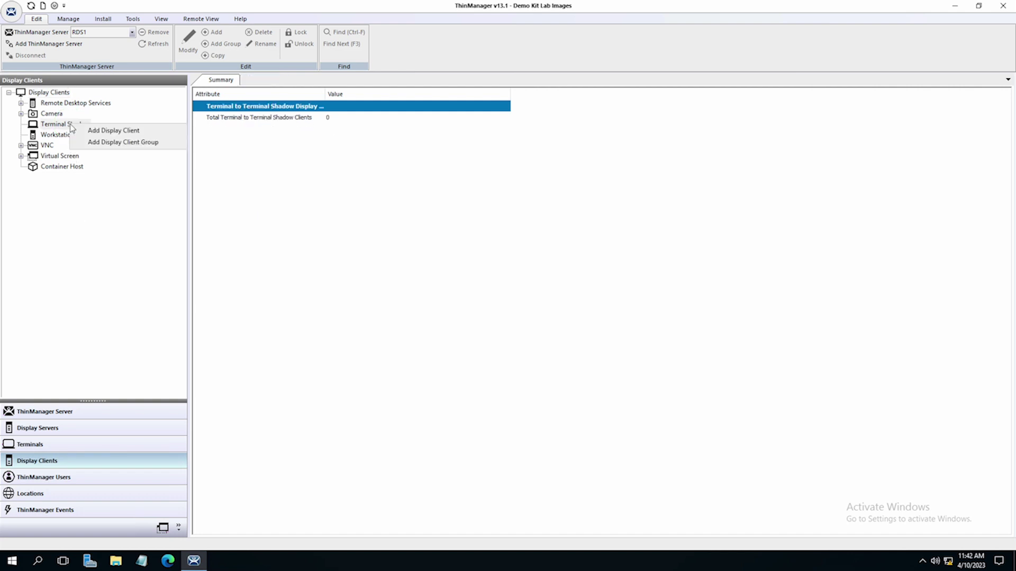
click(89, 130)
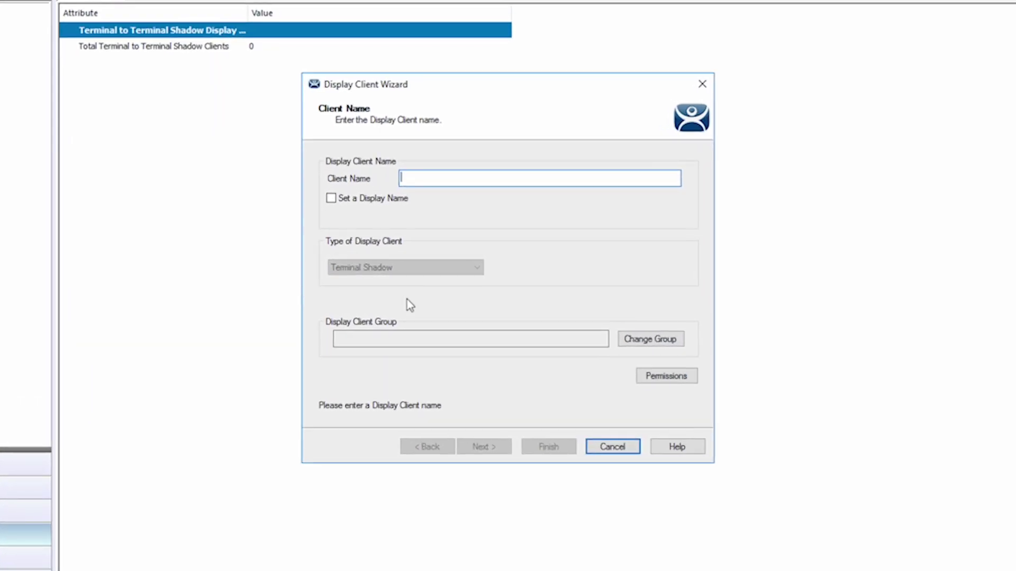
- Name the client VersaView_shadow, fixing the typo, and advance to the terminal-to-shadow page
text(Versa)
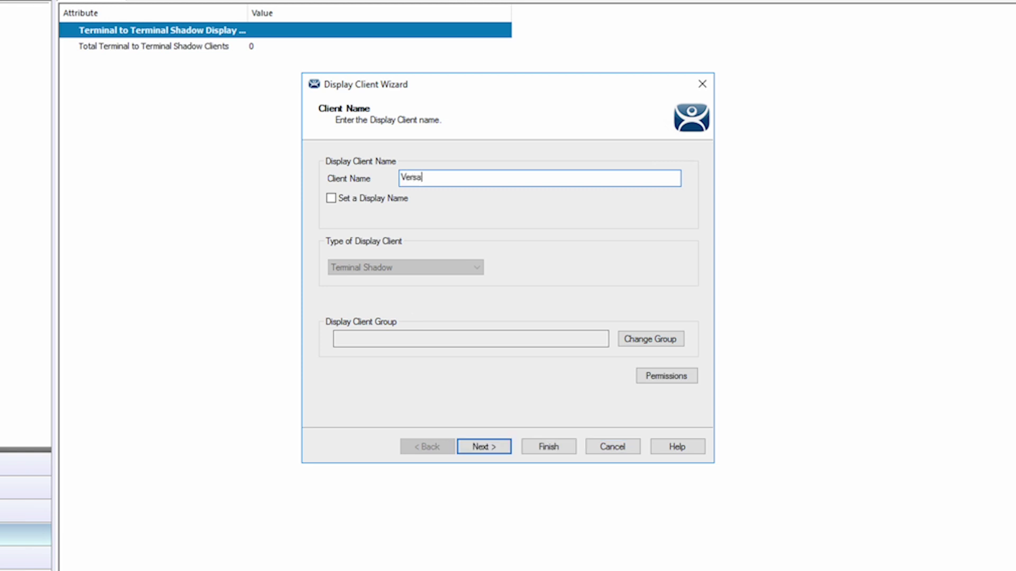
text(View_sahdow)
key(Left)
key(Left)
key(Left)
key(Left)
key(BackSpace)
text(a)
click(485, 446)
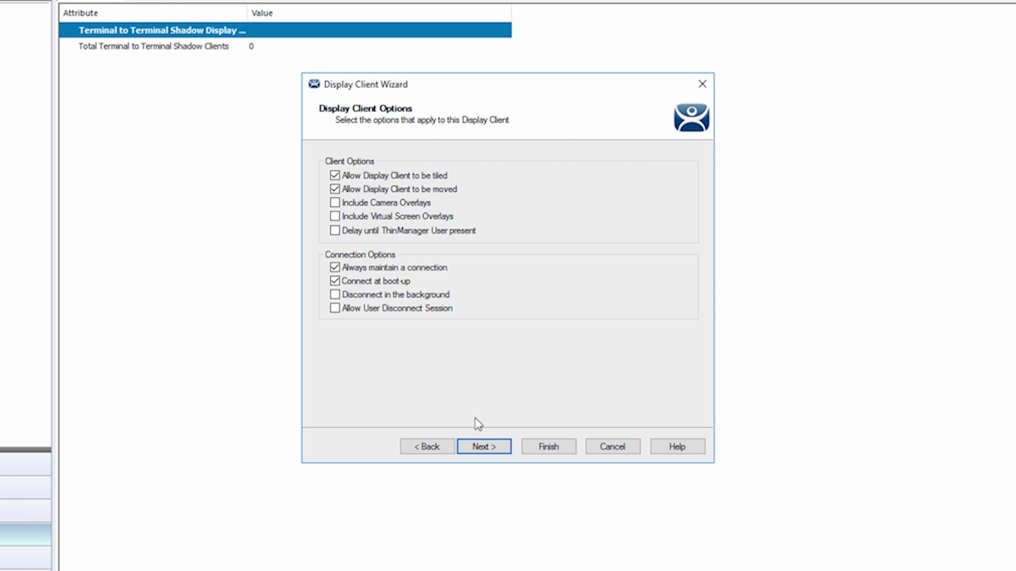
click(483, 446)
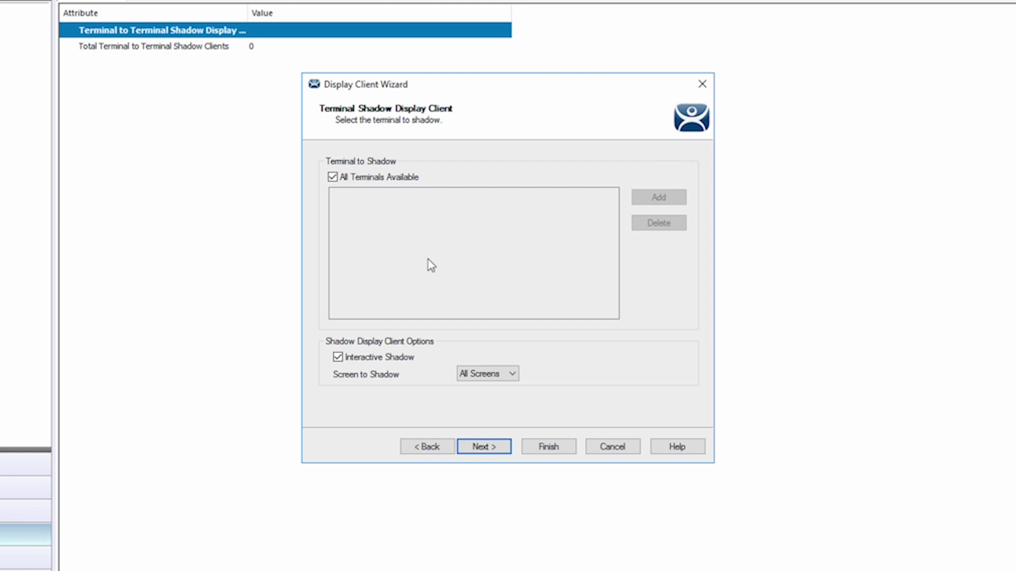
- Turn off All Terminals Available and pick Tethered\VersaView5200 as the terminal to shadow
click(333, 179)
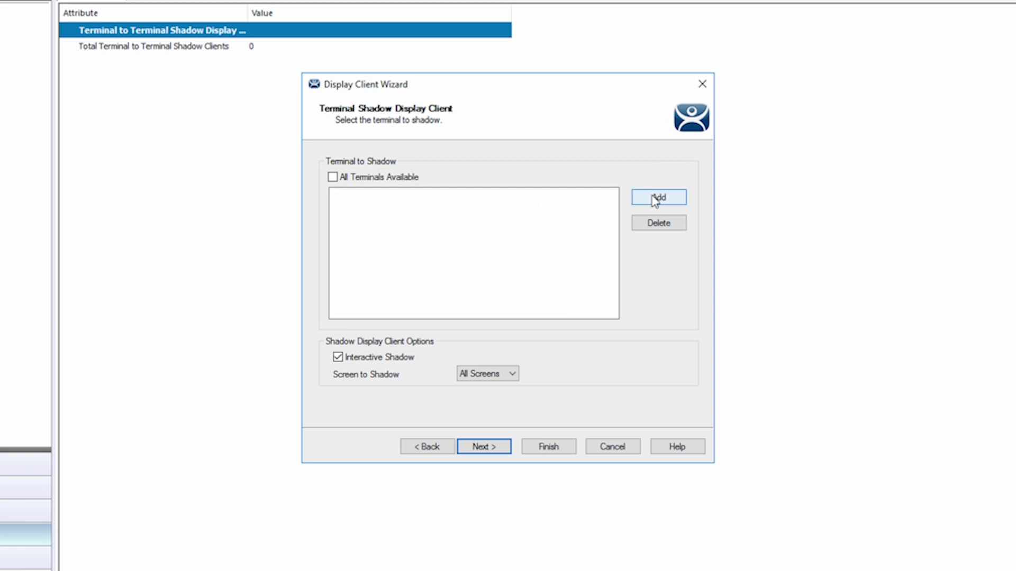
click(655, 200)
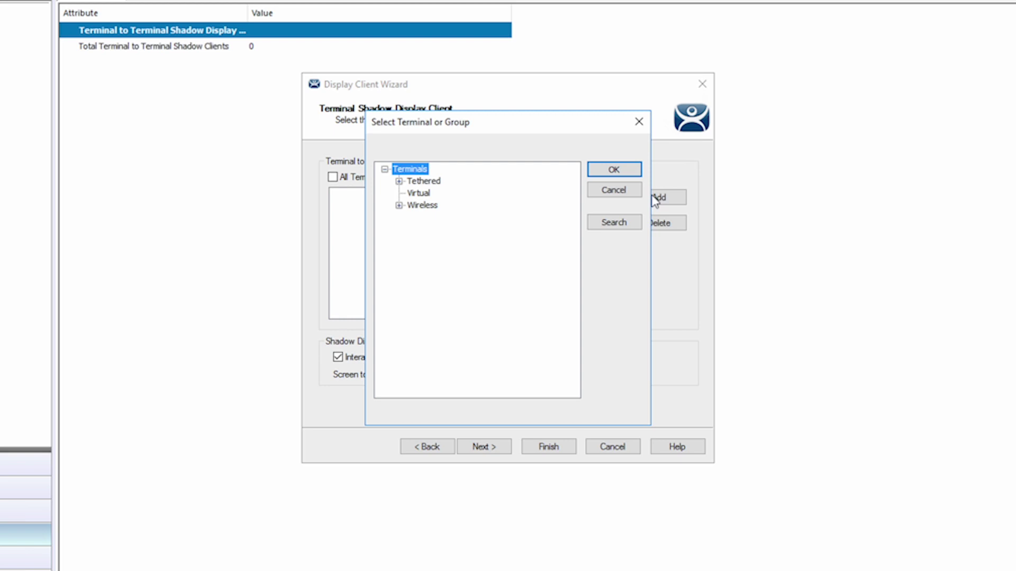
click(399, 181)
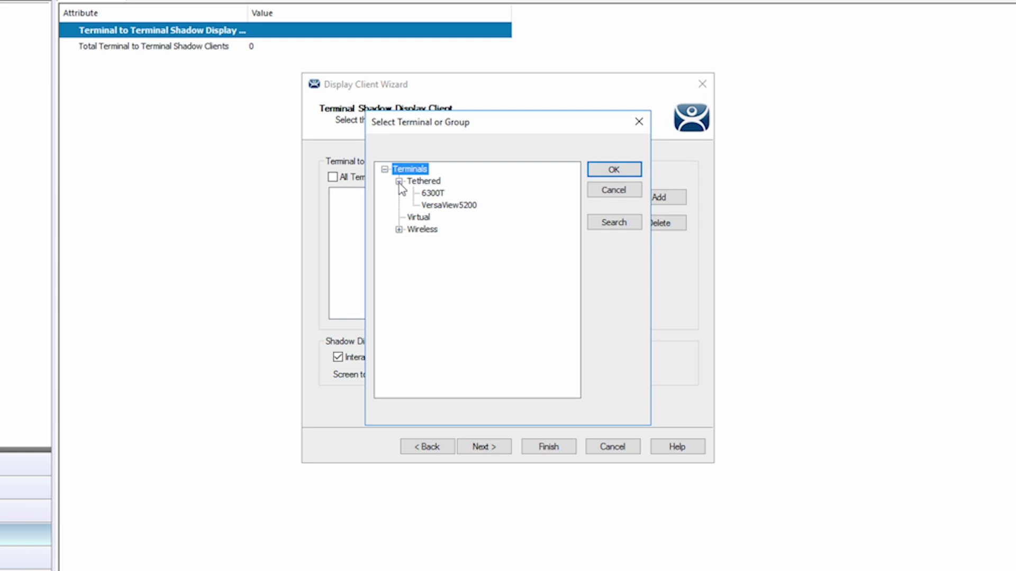
click(454, 208)
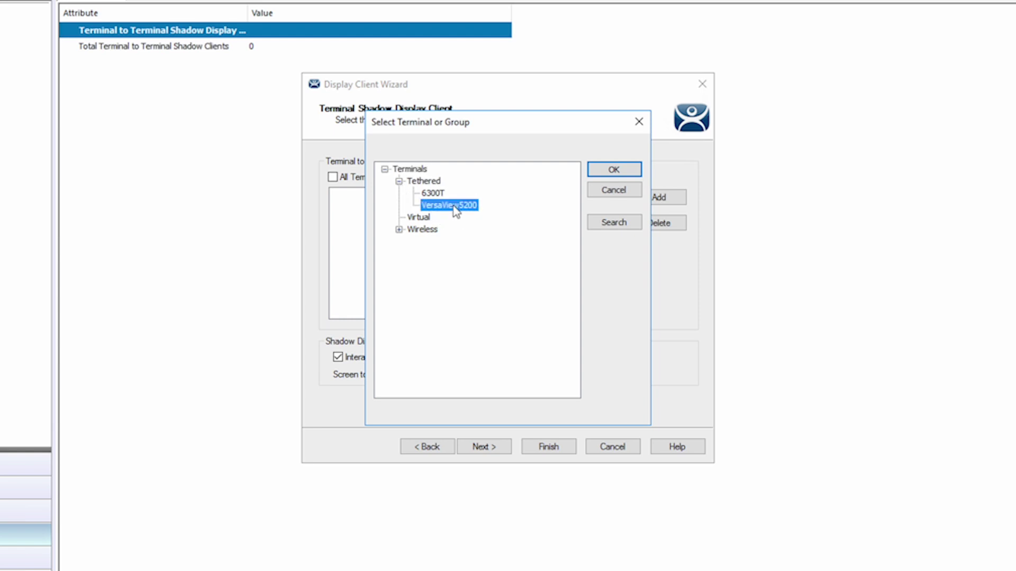
click(613, 171)
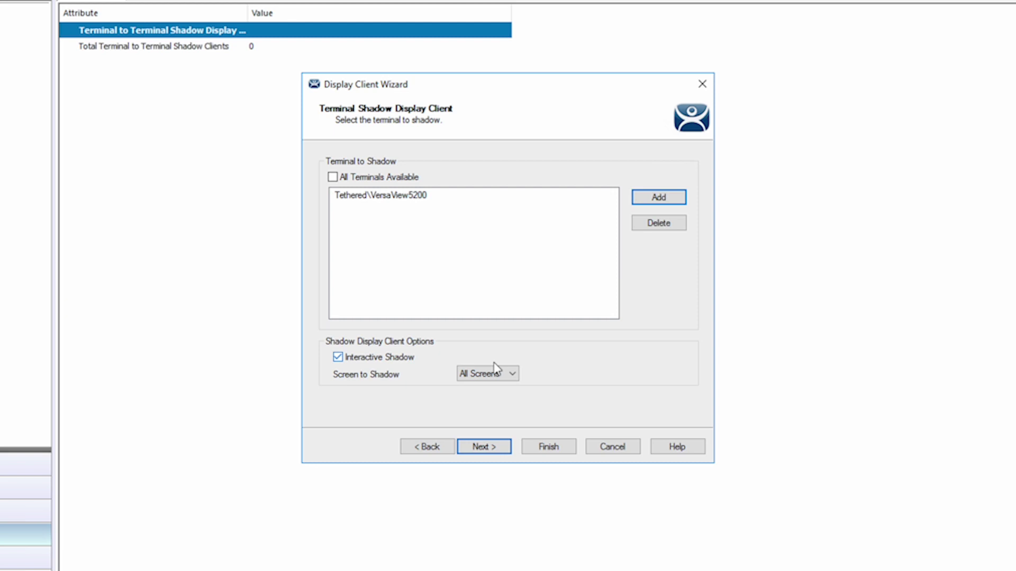
- Uncheck Interactive Shadow and keep Screen to Shadow as All Screens
click(337, 360)
click(512, 375)
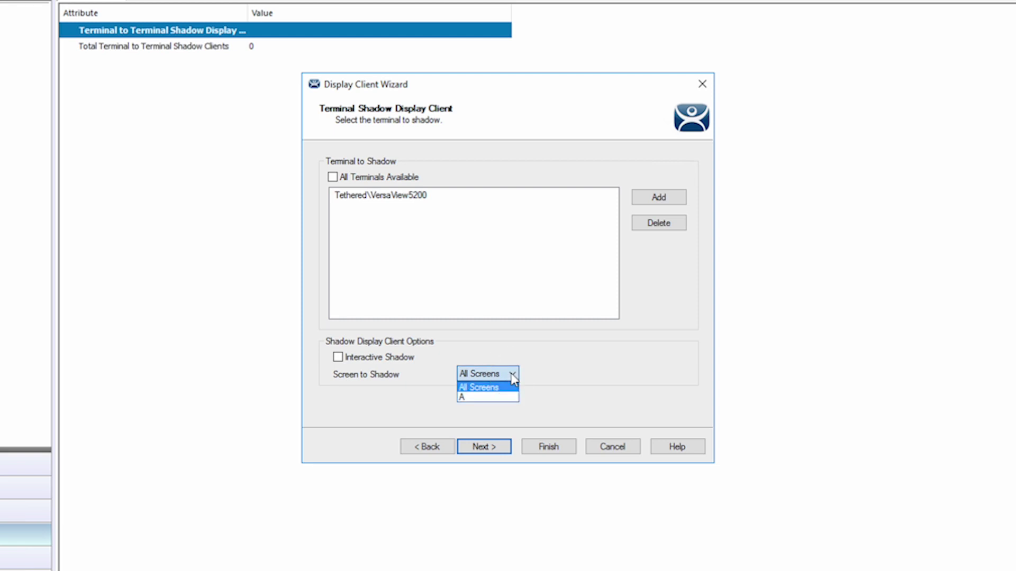
click(547, 357)
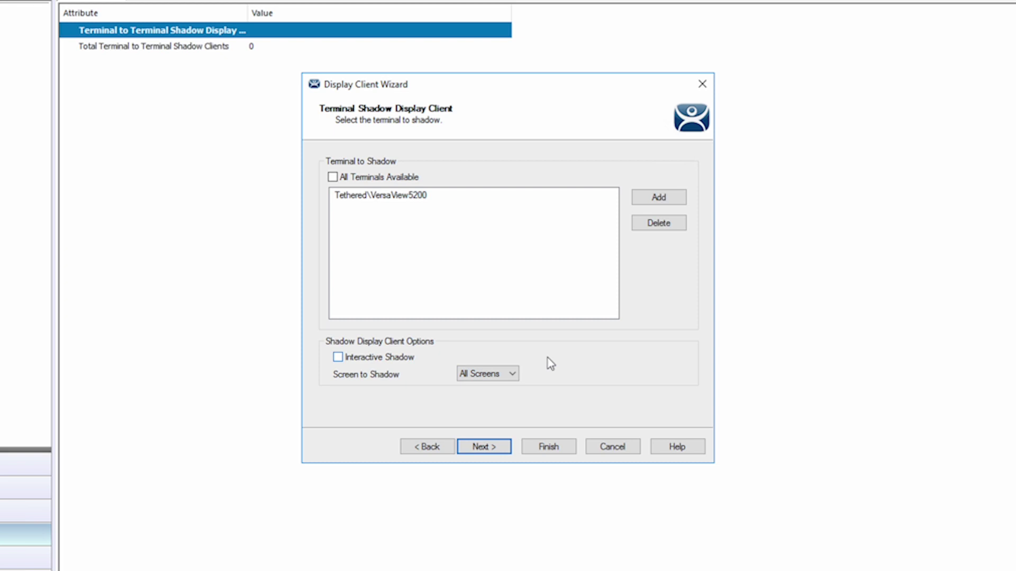
- Accept the default scaling options and finish the Display Client Wizard
click(496, 448)
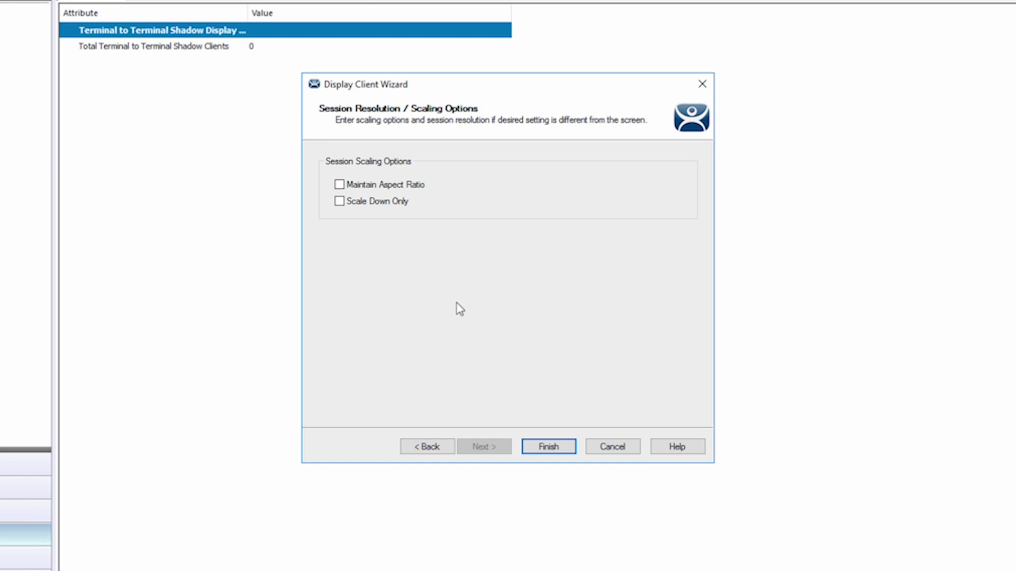
click(548, 447)
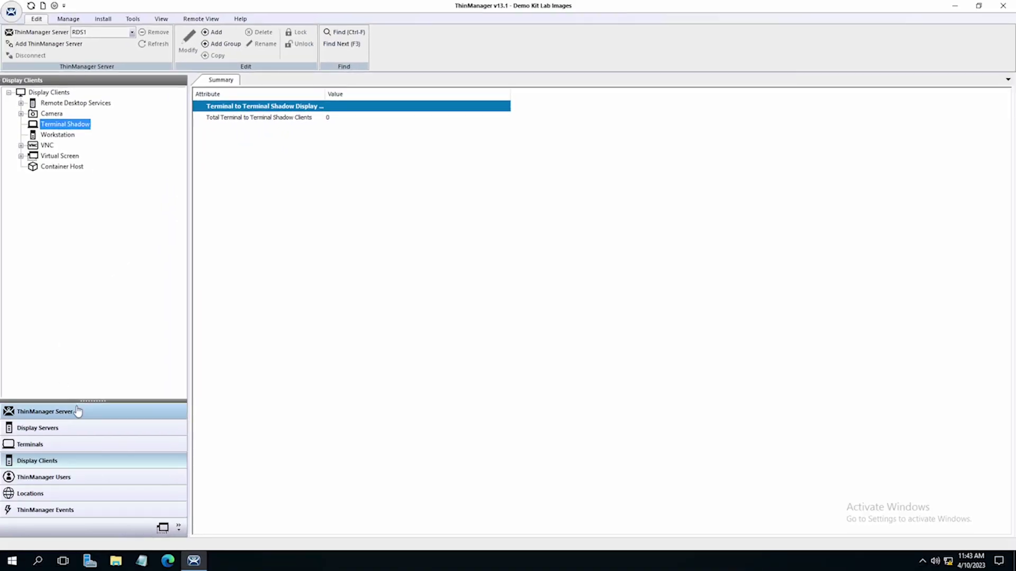
- In Terminals, open and cancel 6300T's wizard, then show VersaView5200's configuration
click(80, 444)
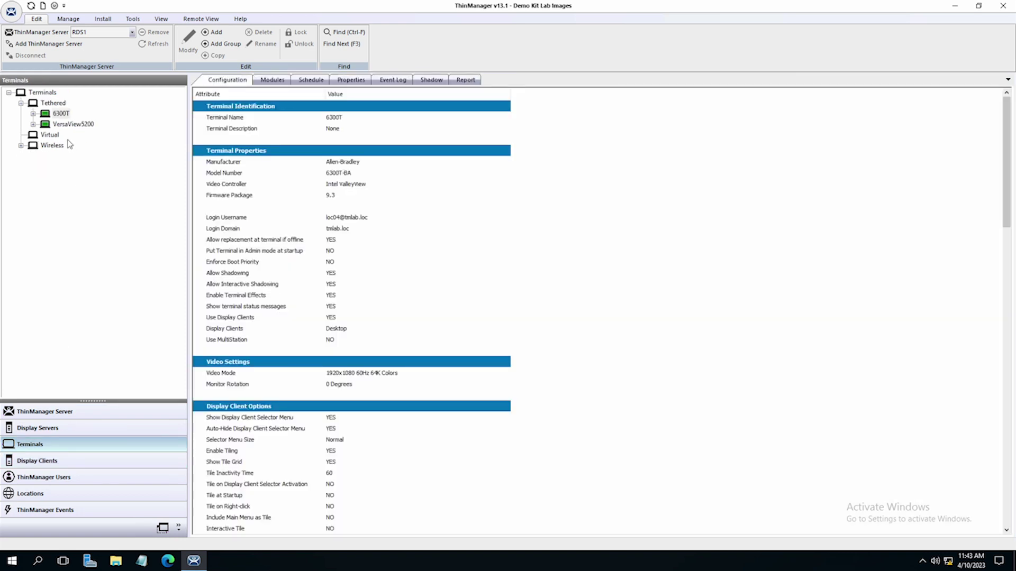
double_click(56, 114)
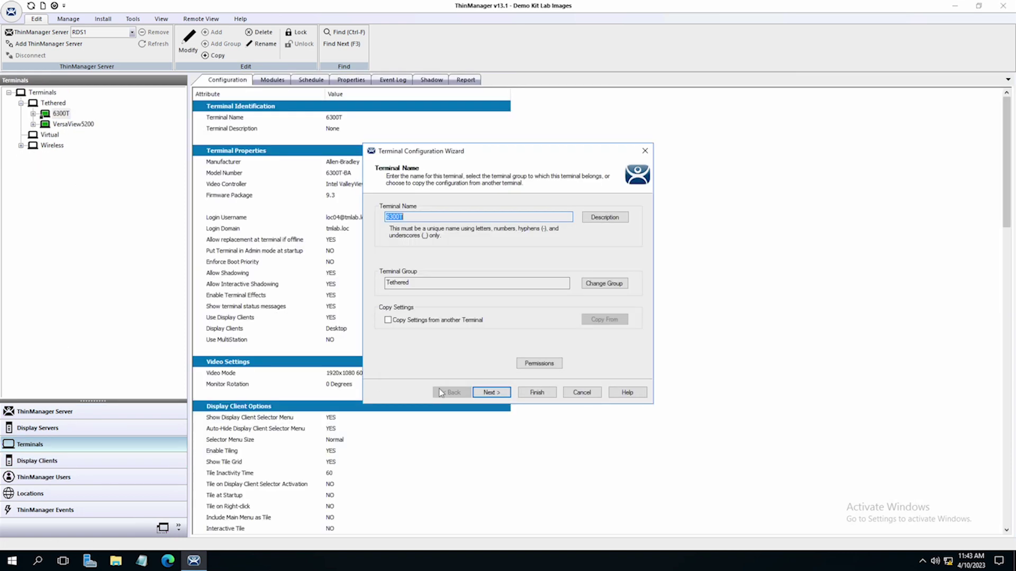
click(581, 393)
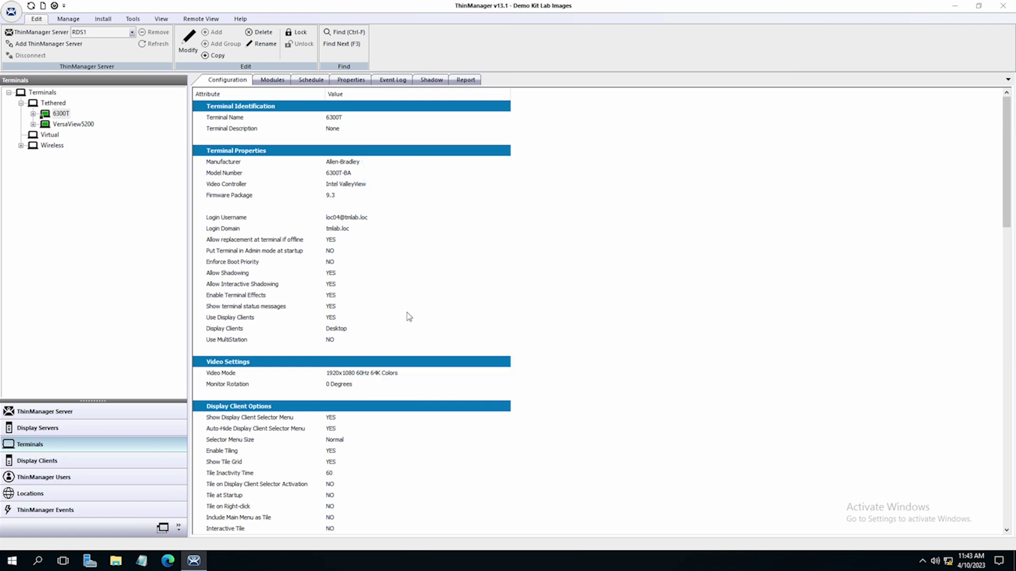
click(88, 124)
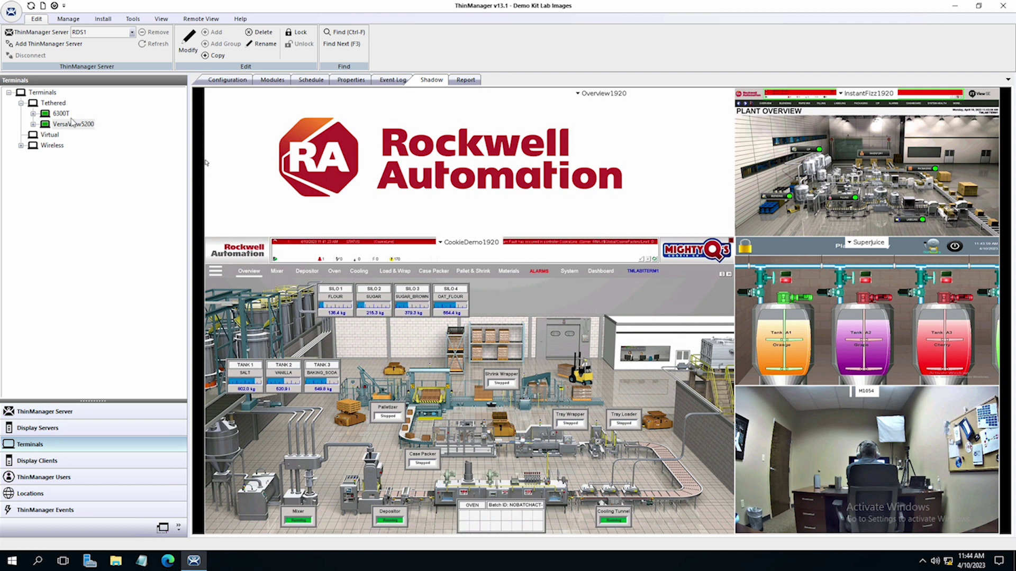
click(219, 80)
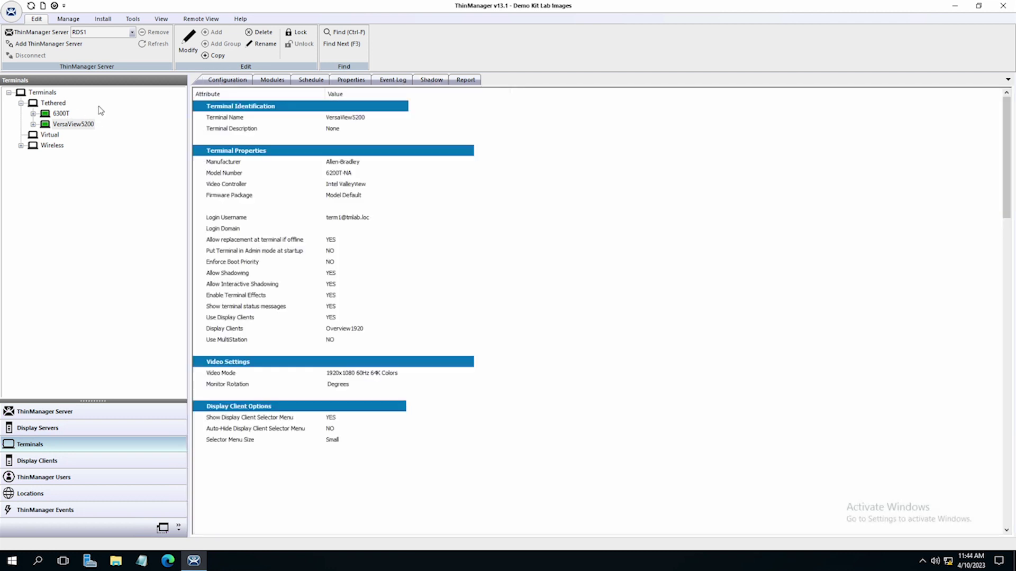
- In 6300T's wizard, replace the Desktop display client with VersaView_shadow and finish
click(61, 114)
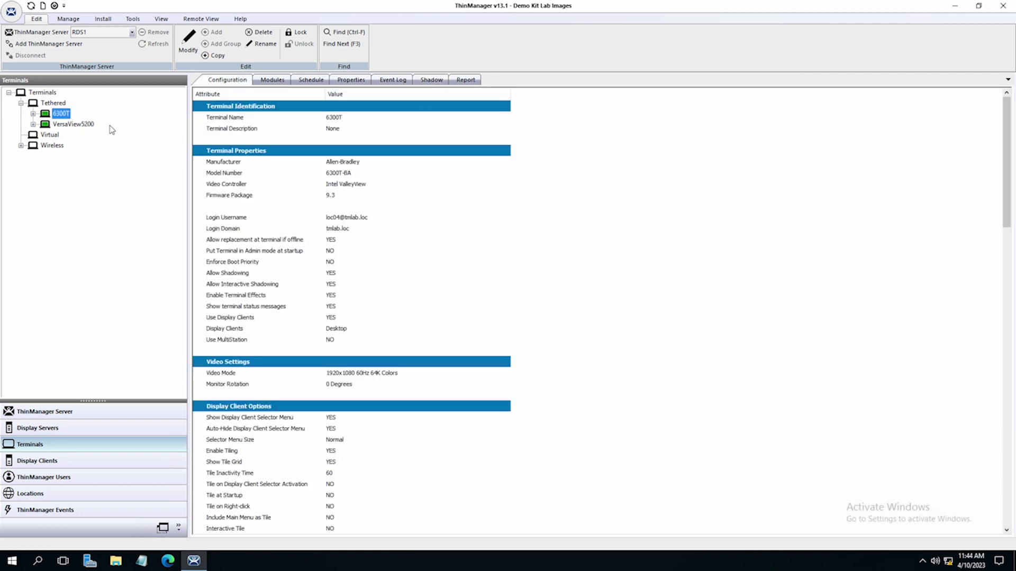
double_click(61, 115)
click(498, 396)
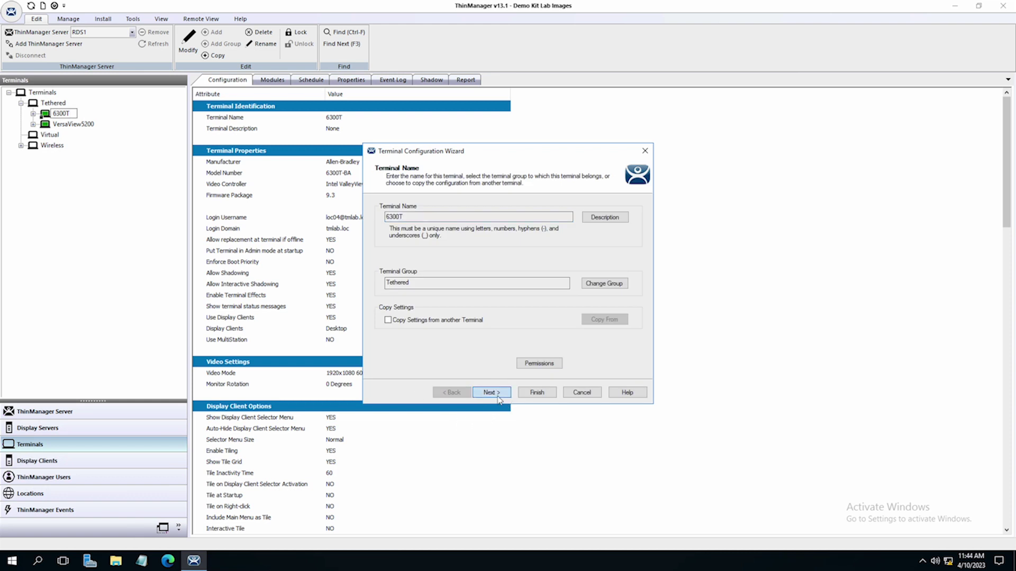
click(498, 396)
click(498, 396)
click(497, 396)
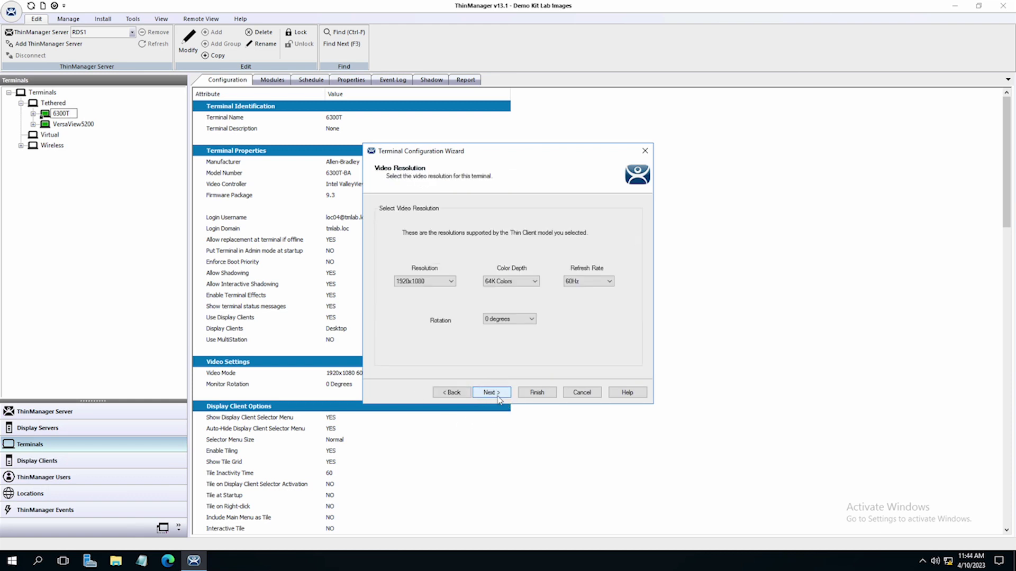
click(498, 395)
click(558, 231)
double_click(559, 231)
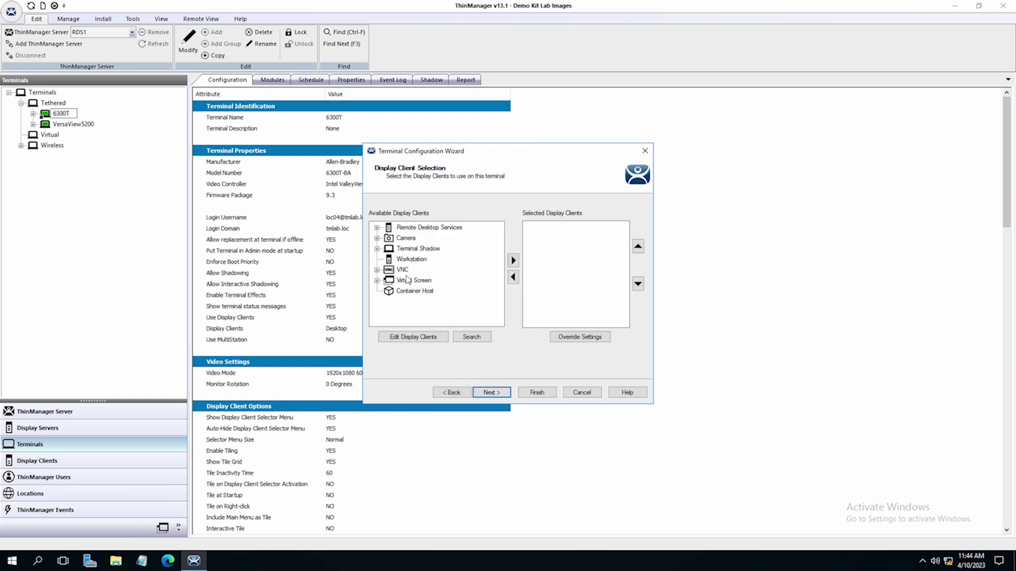
click(377, 249)
click(422, 260)
double_click(420, 260)
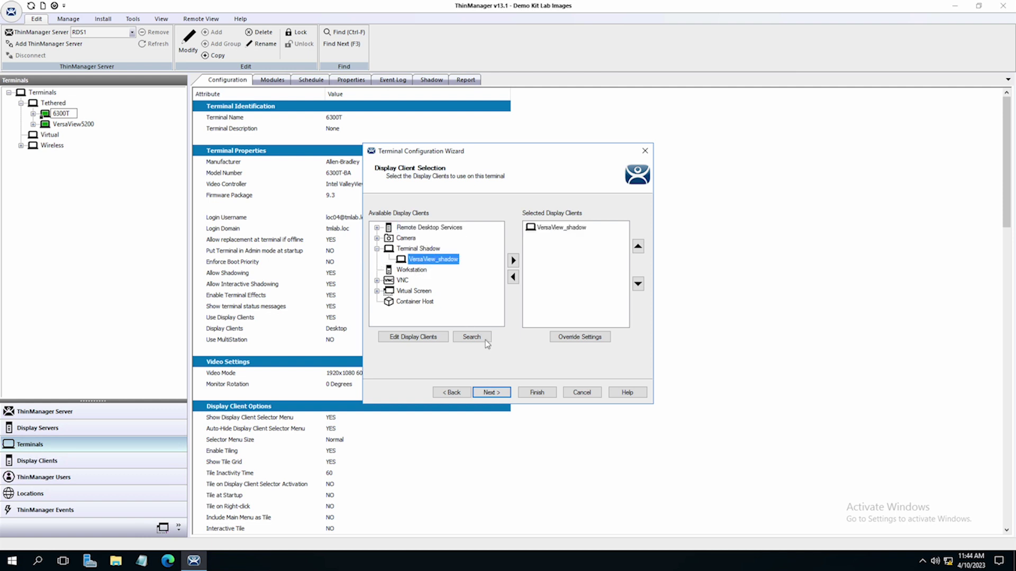
click(536, 392)
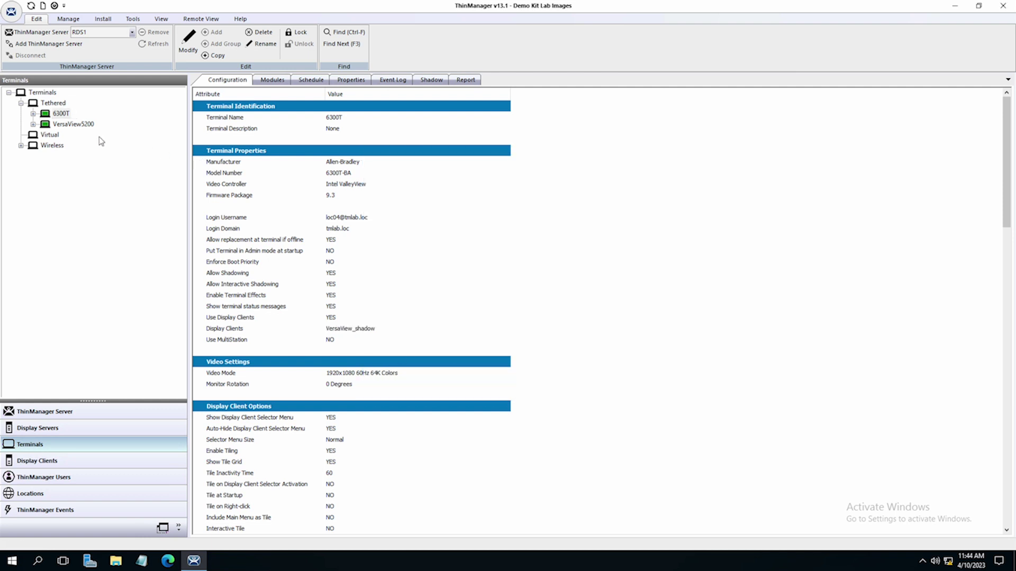
- Restart the 6300T terminal and confirm the restart
right_click(62, 113)
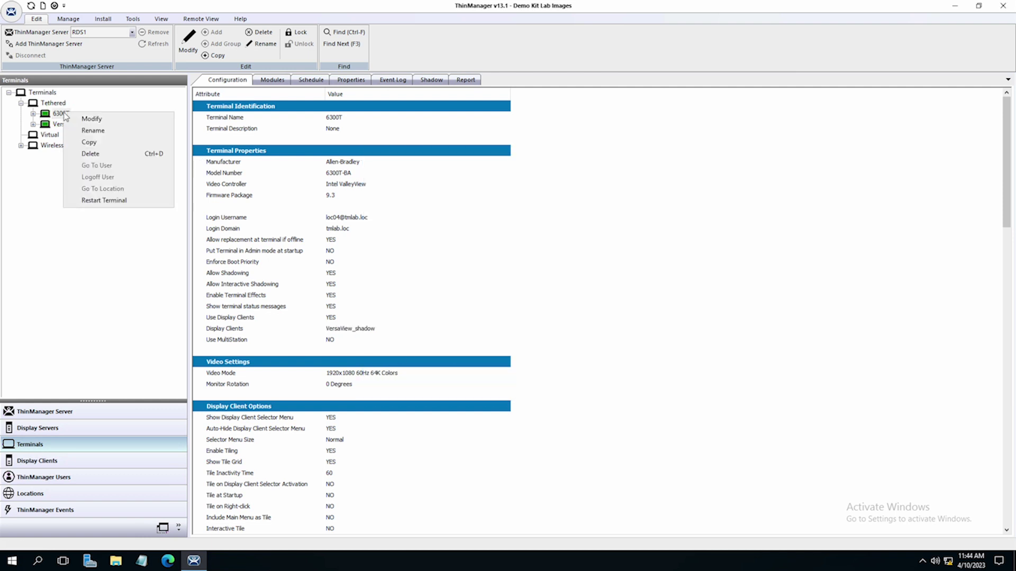
click(90, 201)
click(488, 308)
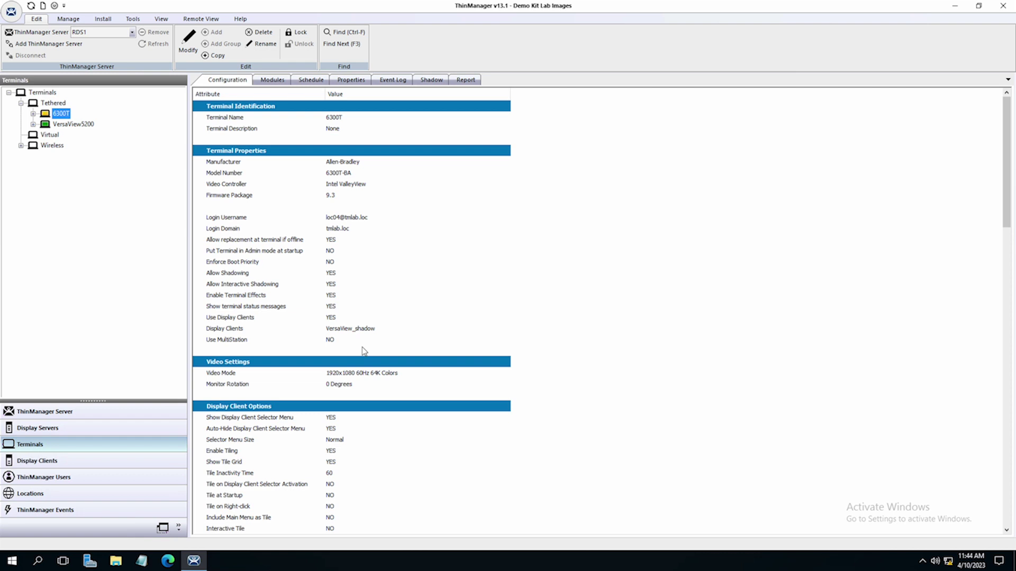
- Show 6300T's Shadow tab, now mirroring the VersaView5200 screens
click(431, 80)
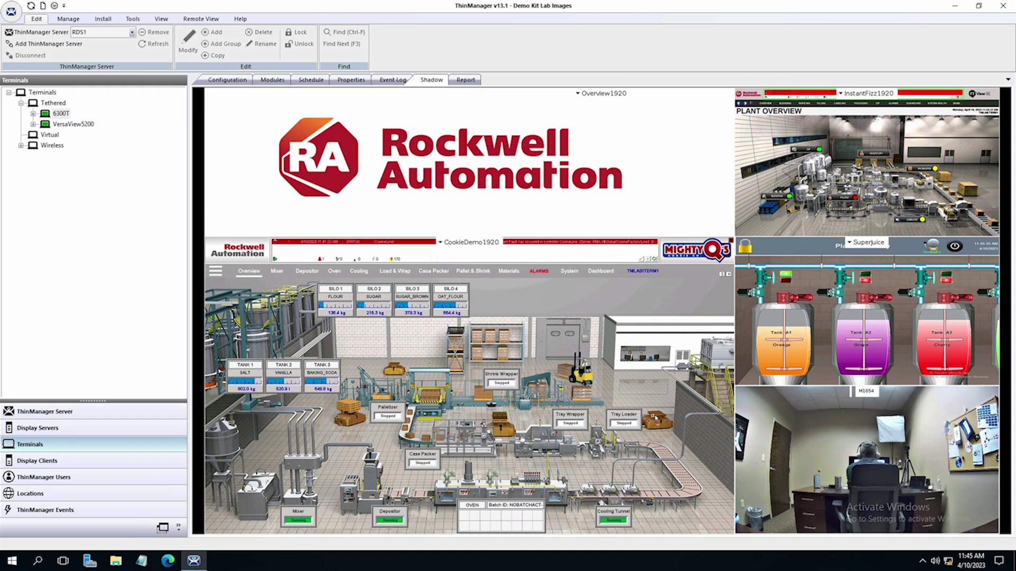
- Switch VersaView5200's InstantFizz HMI to BLENDING and compare it with 6300T's mirrored view
click(89, 125)
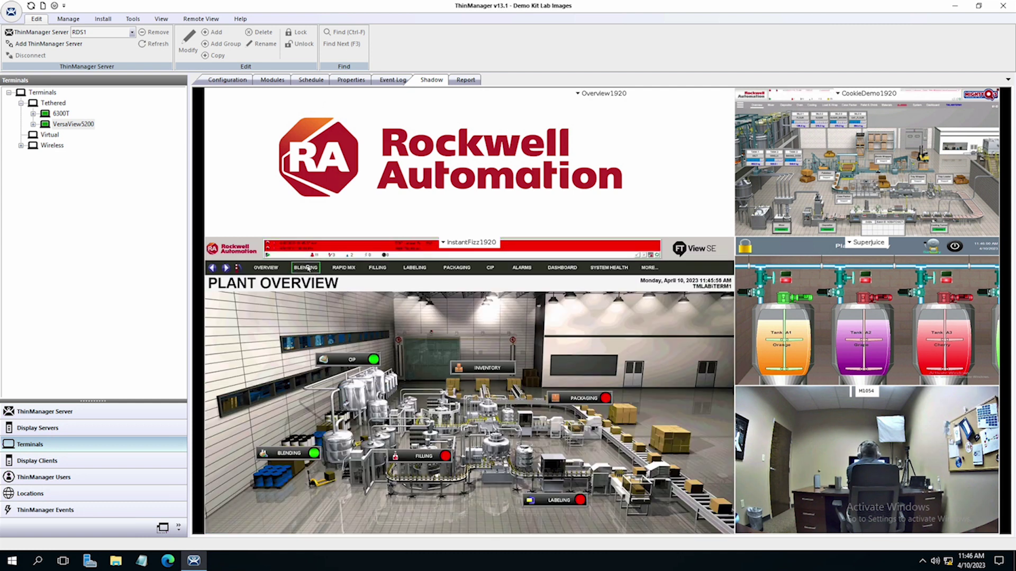
click(303, 268)
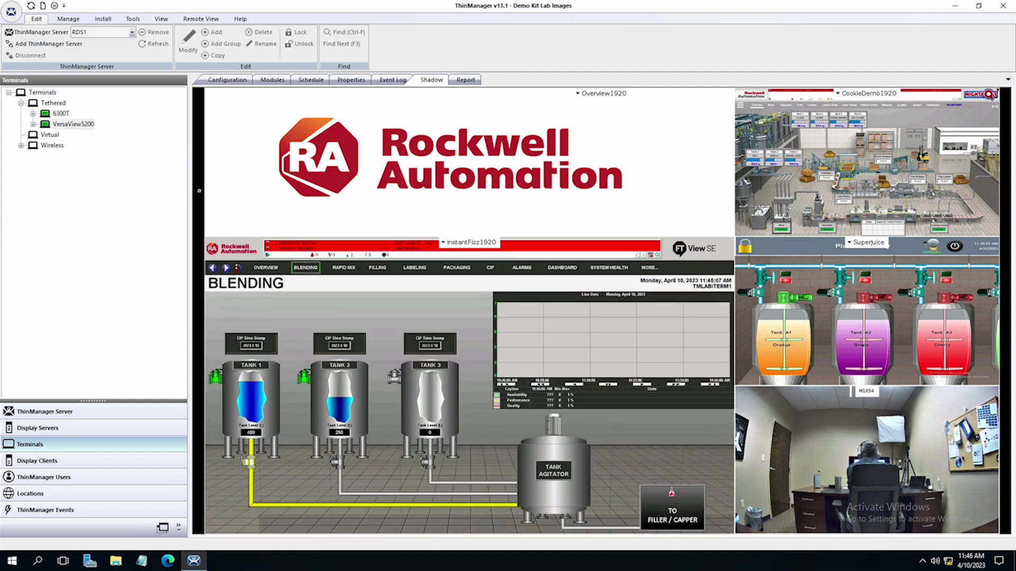
click(68, 114)
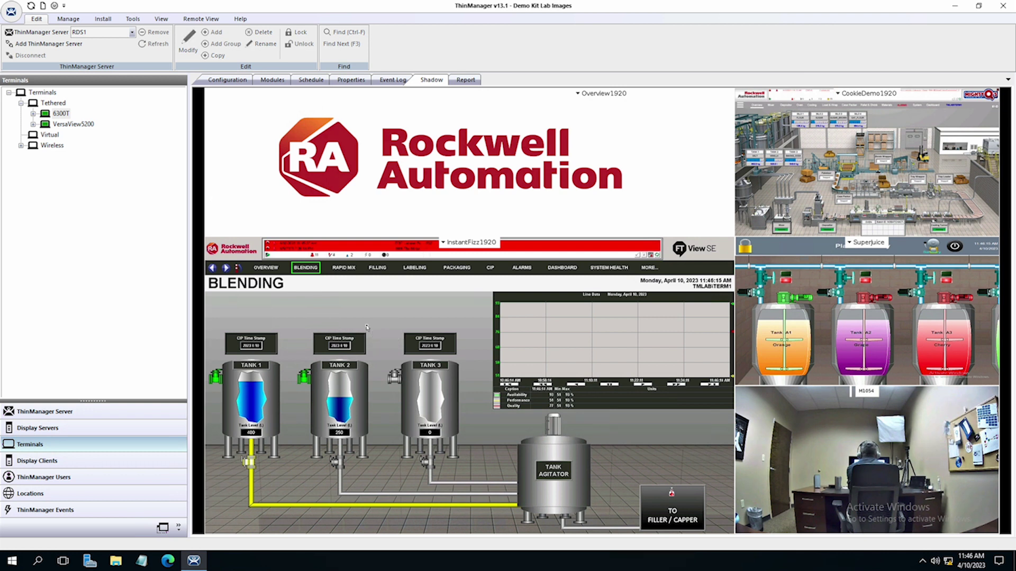
click(91, 127)
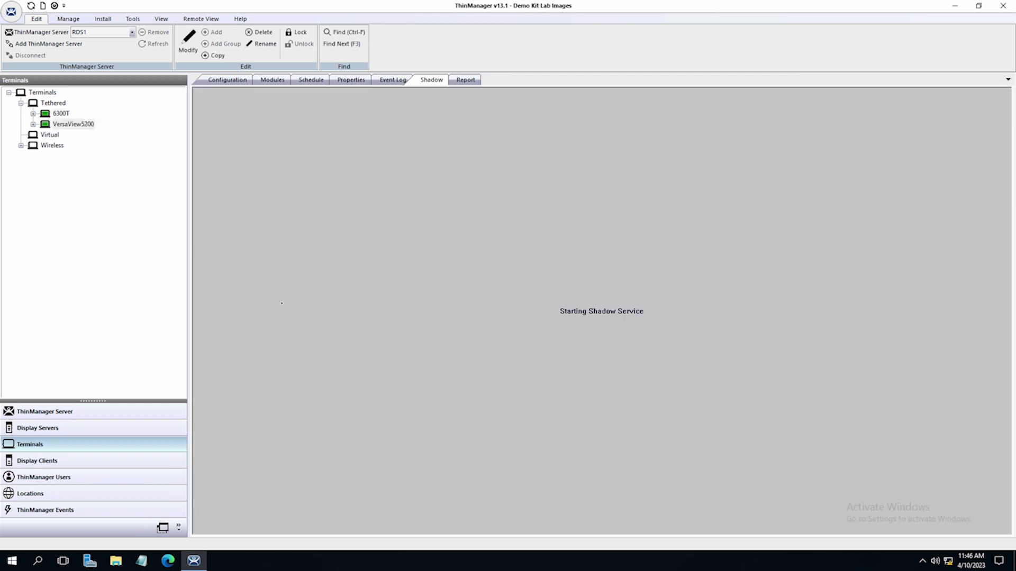